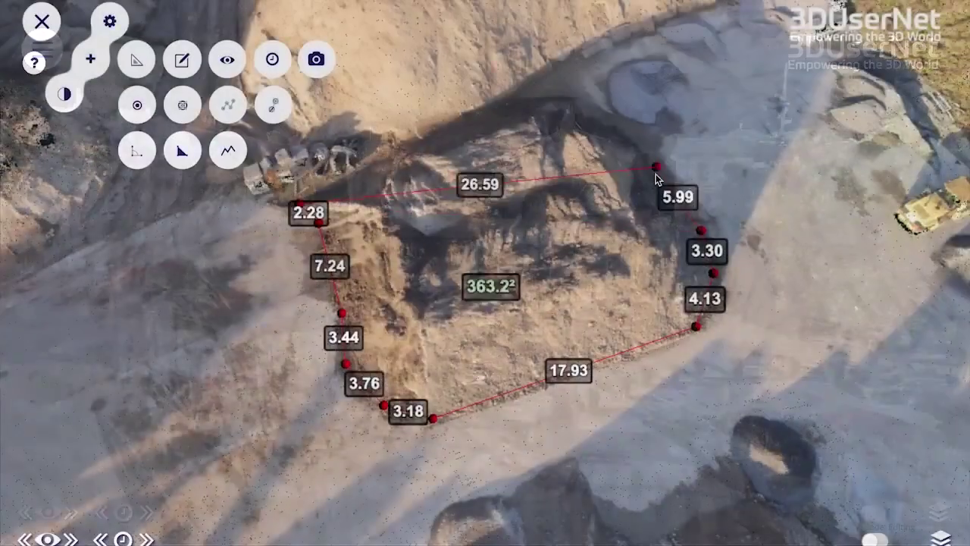
Add area measurement points along the stockpile's upper edge, continuing the boundary back towards its upper-left corner.
{"action": "left_click_drag", "start_coordinate": [644, 156], "coordinate": [633, 146]}
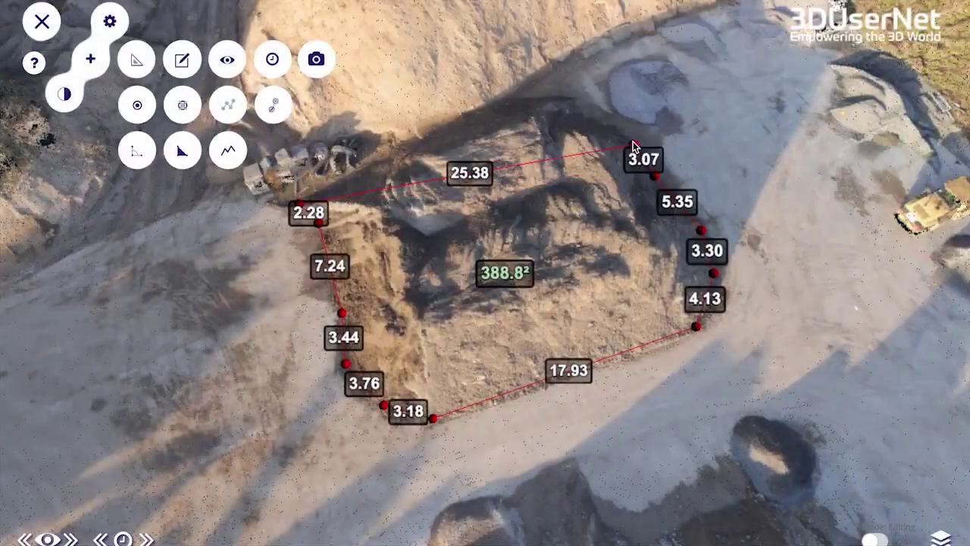
{"action": "left_click", "coordinate": [573, 113]}
{"action": "left_click", "coordinate": [557, 97]}
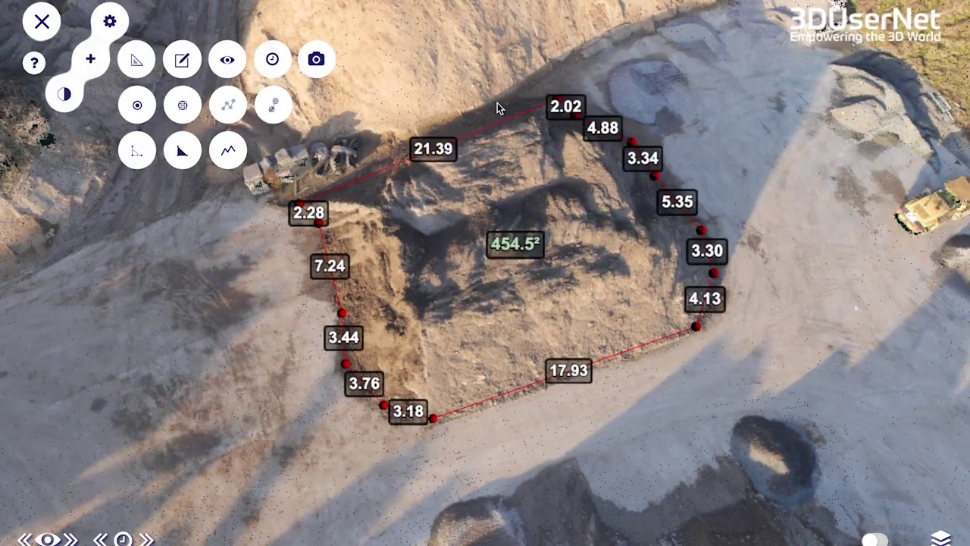
{"action": "left_click", "coordinate": [497, 102]}
{"action": "left_click", "coordinate": [412, 147]}
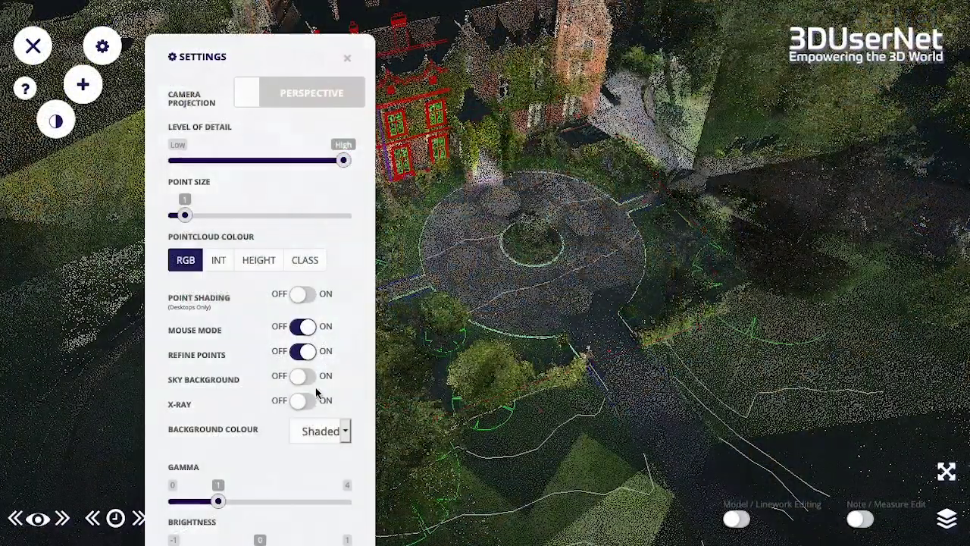
Turn on X-ray for the house point cloud and linework, and close the settings.
{"action": "left_click", "coordinate": [312, 398]}
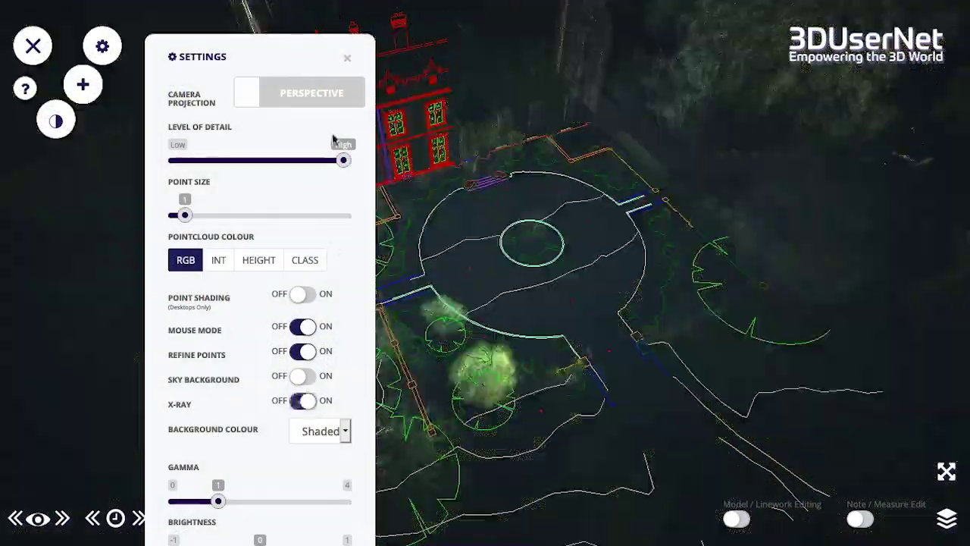
{"action": "left_click", "coordinate": [347, 61]}
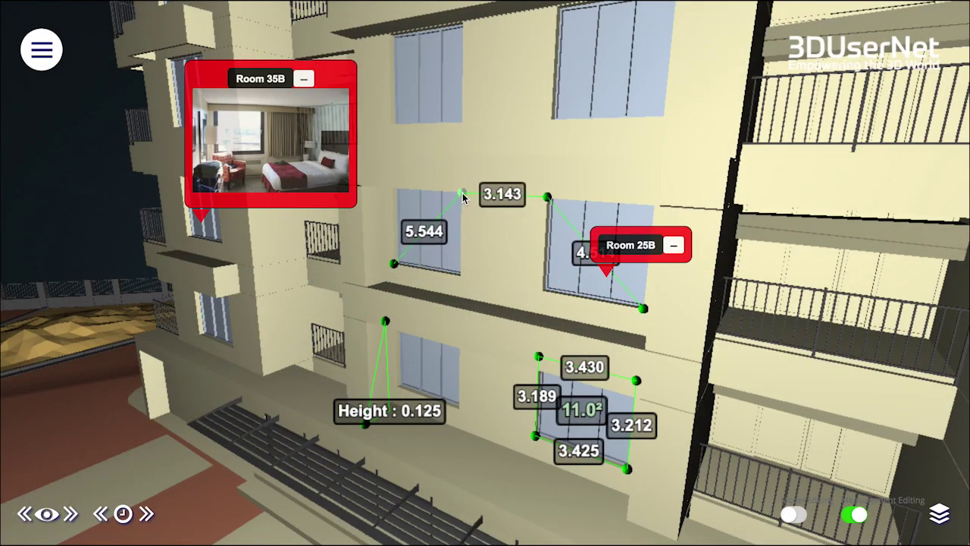
Reposition a point of the distance measurement across the facade windows.
{"action": "left_click_drag", "start_coordinate": [555, 296], "coordinate": [539, 286]}
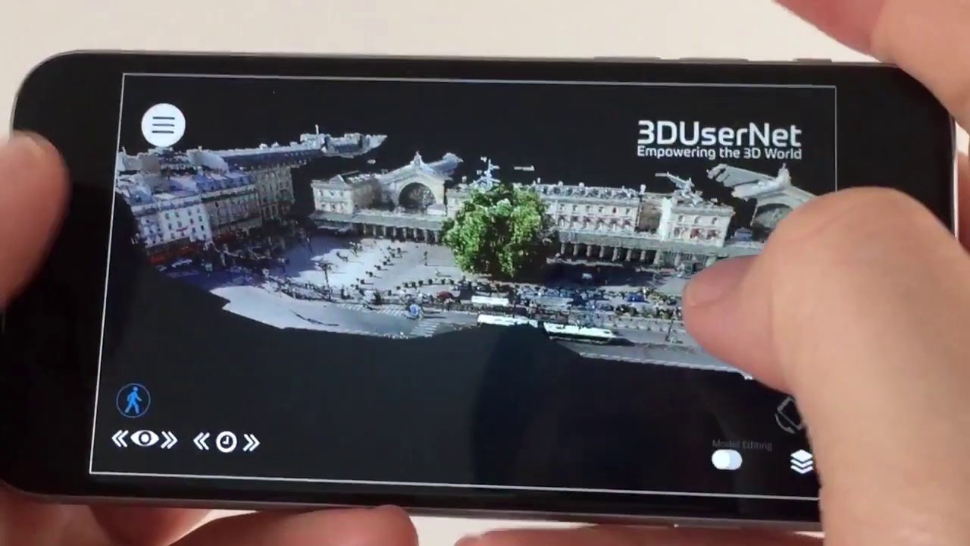
{"action": "mouse_move", "coordinate": [697, 296]}
{"action": "left_mouse_down"}
{"action": "mouse_move", "coordinate": [639, 313]}
{"action": "mouse_move", "coordinate": [649, 303]}
{"action": "mouse_move", "coordinate": [583, 295]}
{"action": "mouse_move", "coordinate": [617, 281]}
{"action": "mouse_move", "coordinate": [660, 325]}
{"action": "mouse_move", "coordinate": [682, 318]}
{"action": "mouse_move", "coordinate": [660, 368]}
{"action": "mouse_move", "coordinate": [714, 303]}
{"action": "mouse_move", "coordinate": [709, 227]}
{"action": "mouse_move", "coordinate": [693, 259]}
{"action": "left_mouse_up"}
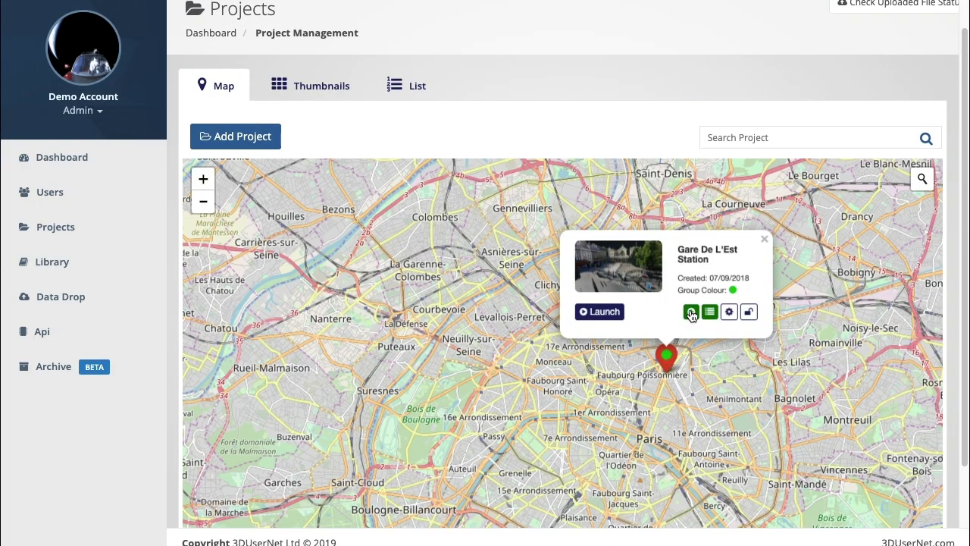
Review the content upload options for the Gare De L'Est Station project and close them without uploading anything.
{"action": "left_click", "coordinate": [691, 313]}
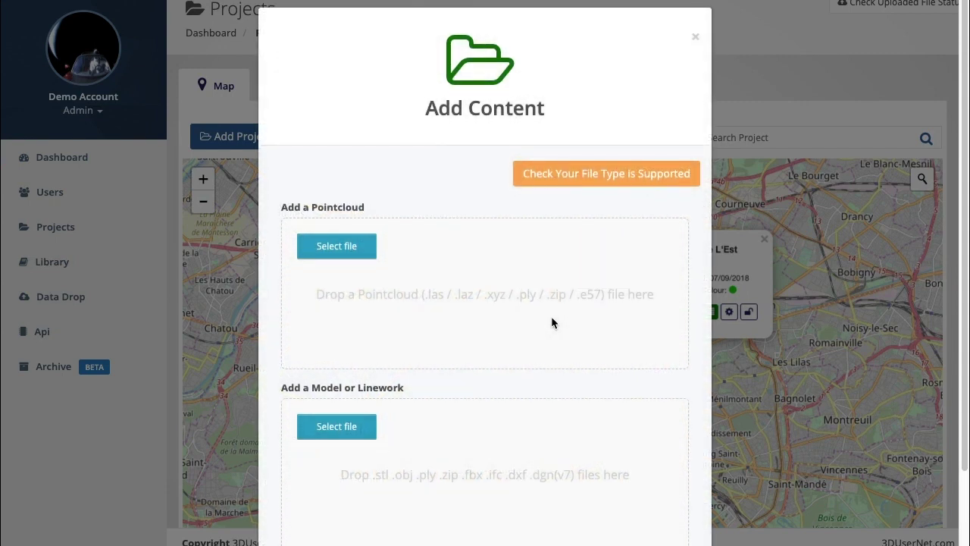
{"action": "scroll", "coordinate": [552, 319], "scroll_direction": "down", "scroll_amount": 1}
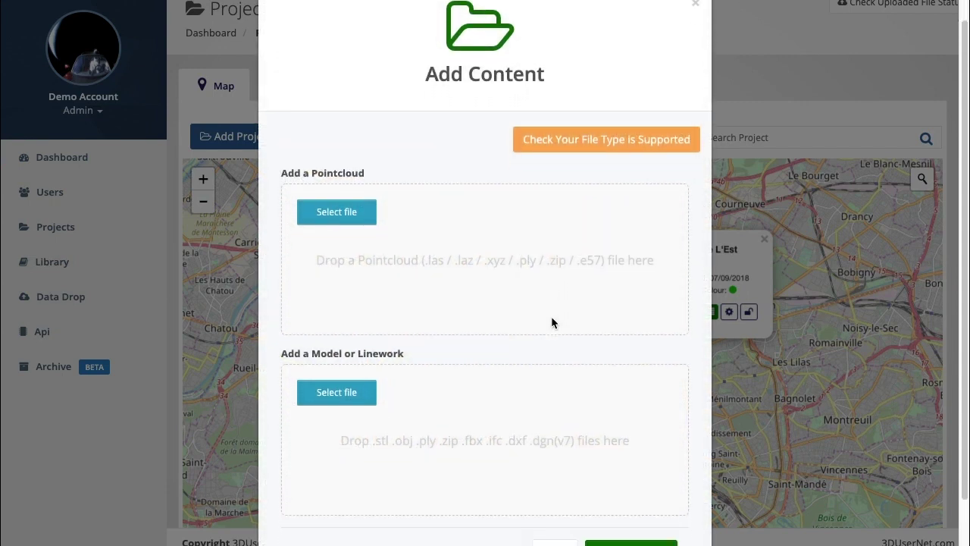
{"action": "scroll", "coordinate": [551, 321], "scroll_direction": "down", "scroll_amount": 2}
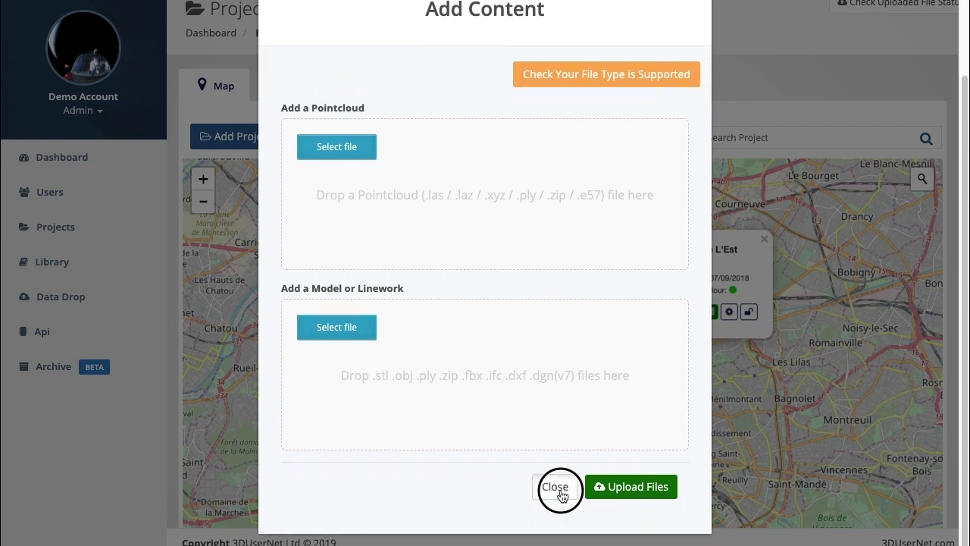
{"action": "left_click", "coordinate": [557, 489]}
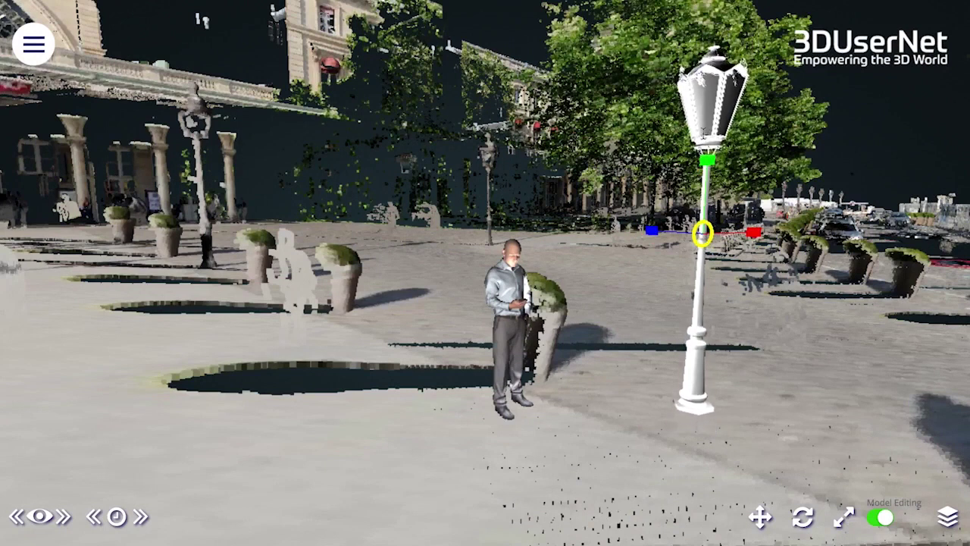
Activate the Move mode for the street lamp model.
{"action": "left_click", "coordinate": [763, 516]}
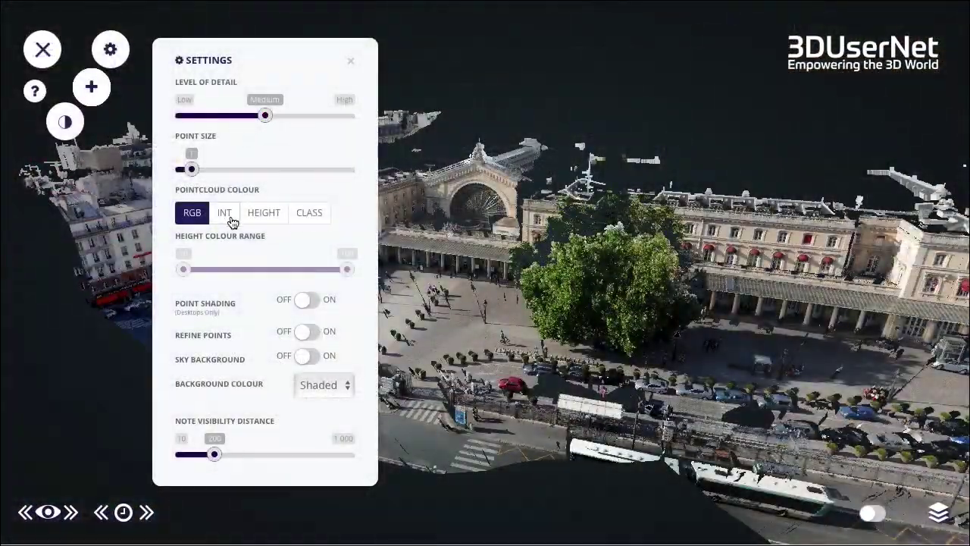
Colour the station point cloud by height and lower the upper limit of the height colour range.
{"action": "left_click", "coordinate": [266, 216]}
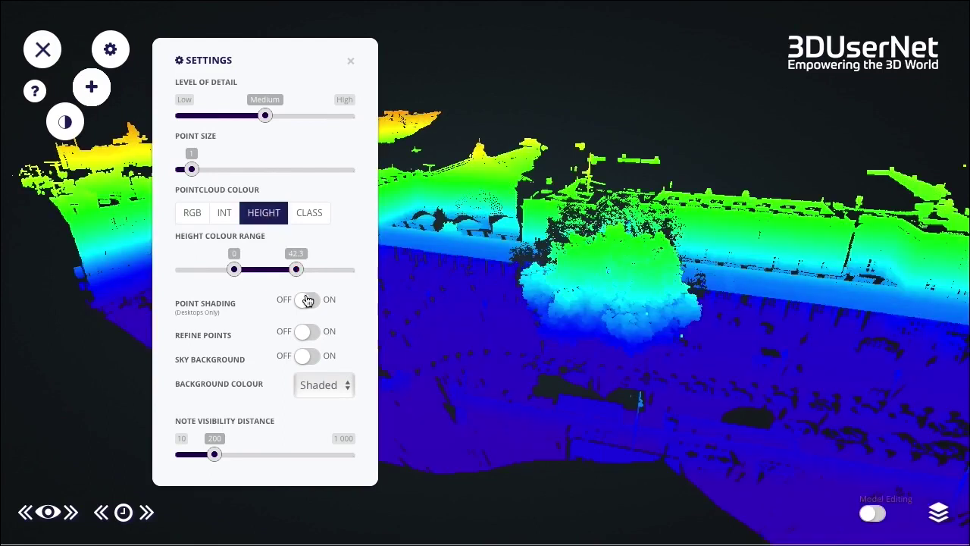
{"action": "left_click_drag", "start_coordinate": [287, 275], "coordinate": [263, 278]}
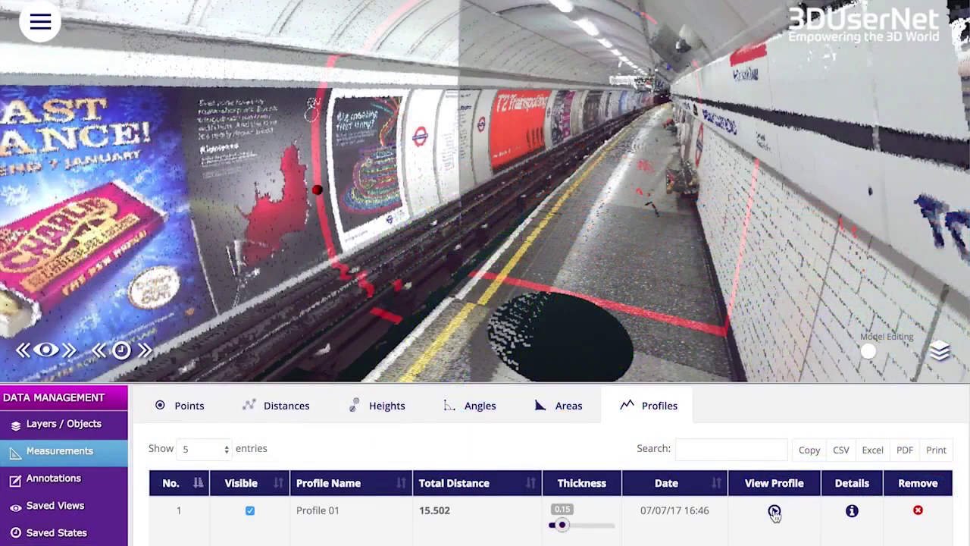
View the tunnel cross-section of Profile 01.
{"action": "left_click", "coordinate": [774, 512]}
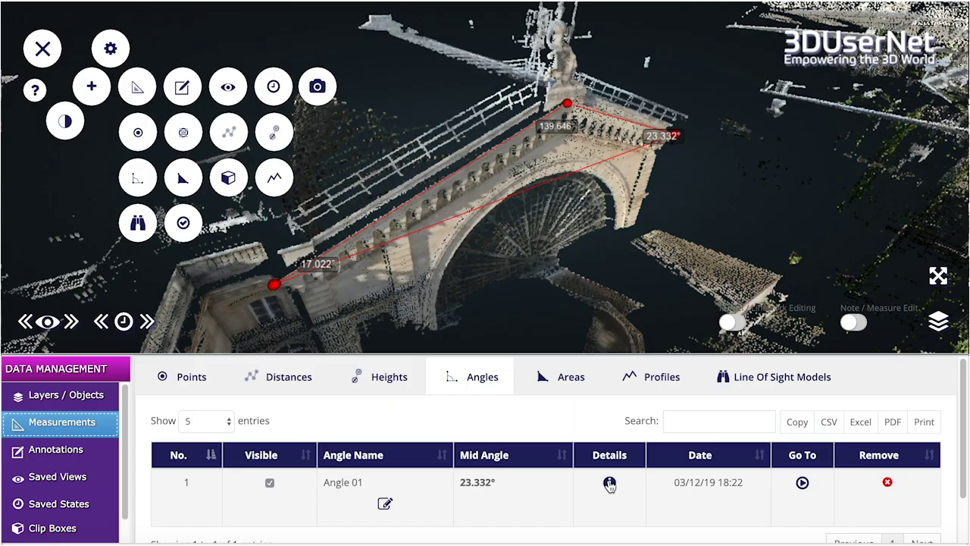
Inspect the details of the Angle 01 measurement on the roof gable and close them.
{"action": "left_click", "coordinate": [609, 481]}
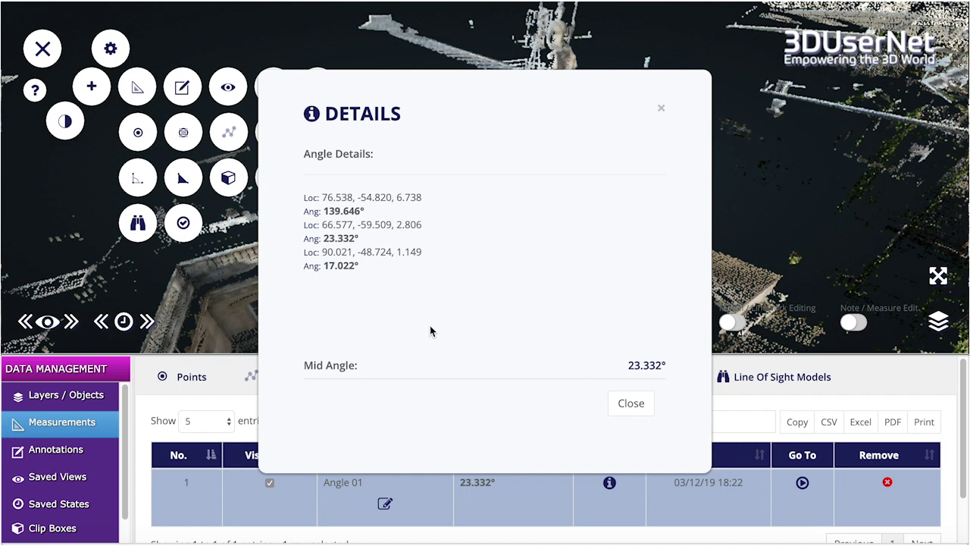
{"action": "left_click", "coordinate": [631, 403]}
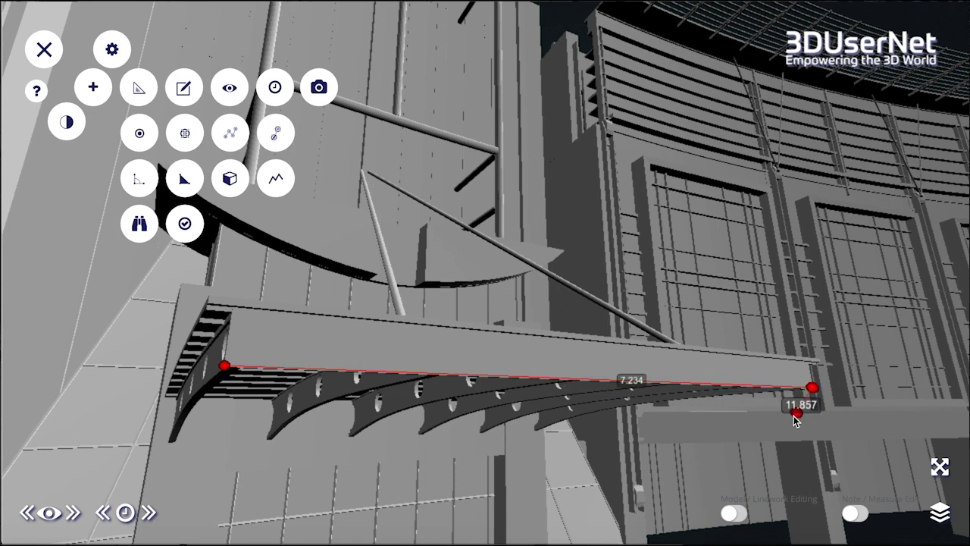
Extend the distance measurement from the far end of the canopy's lower edge.
{"action": "left_click_drag", "start_coordinate": [795, 421], "coordinate": [566, 430]}
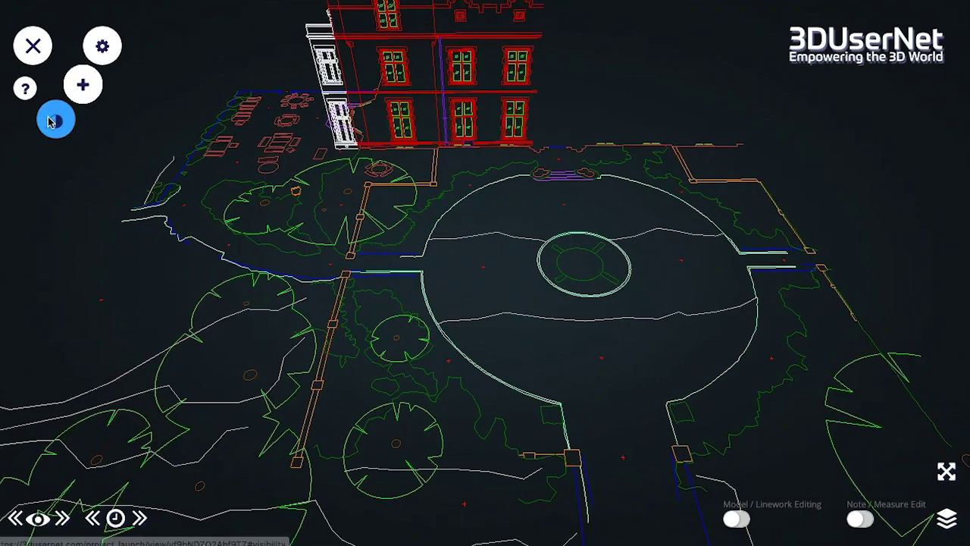
Open the visibility options for the house survey linework.
{"action": "left_click", "coordinate": [50, 122]}
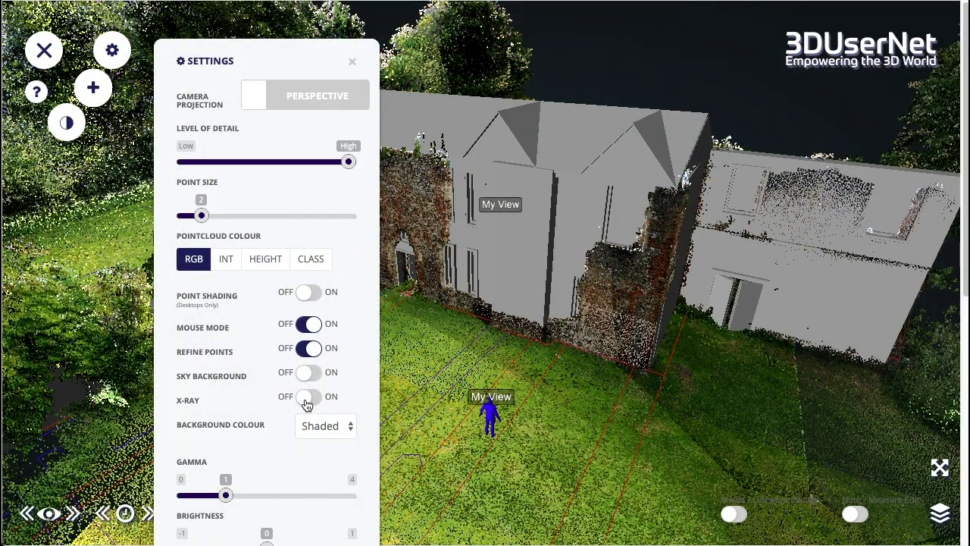
Turn on X-ray for the ruins project so the building model shows through the point cloud.
{"action": "left_click", "coordinate": [307, 397]}
{"action": "left_click", "coordinate": [559, 369]}
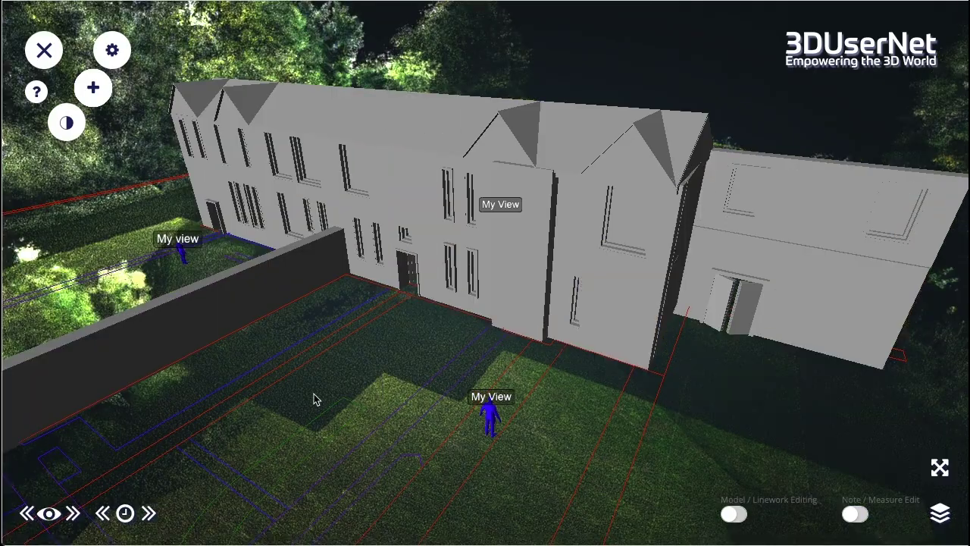
{"action": "left_click_drag", "start_coordinate": [314, 393], "coordinate": [389, 369]}
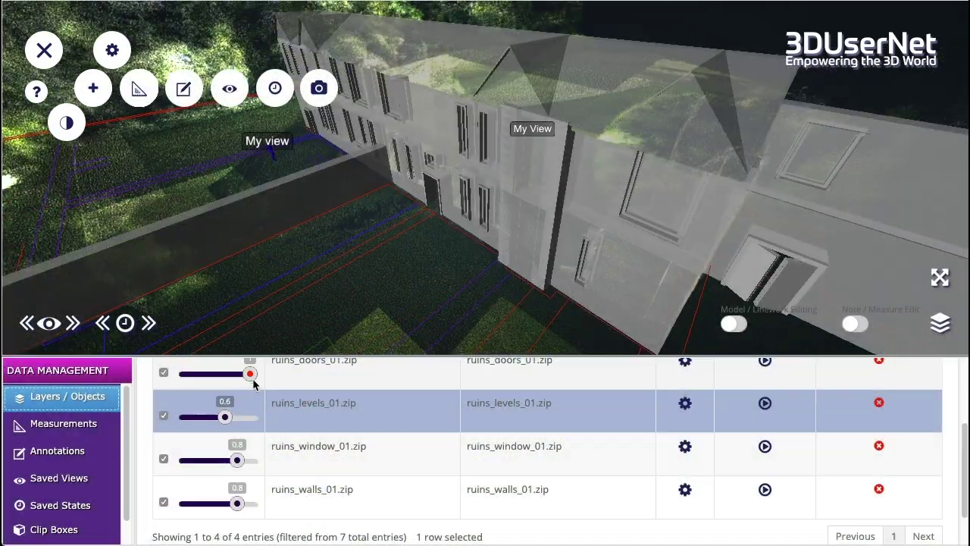
Set the opacity of ruins_doors_01.zip to 0.6 and lower the opacity of ruins_walls_01.zip.
{"action": "left_click_drag", "start_coordinate": [245, 373], "coordinate": [225, 375]}
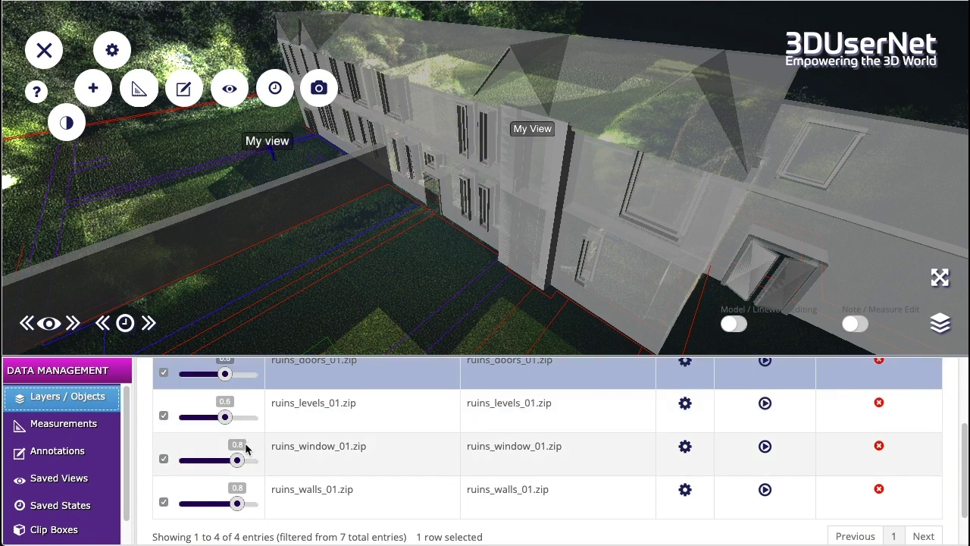
{"action": "left_click_drag", "start_coordinate": [238, 502], "coordinate": [221, 504]}
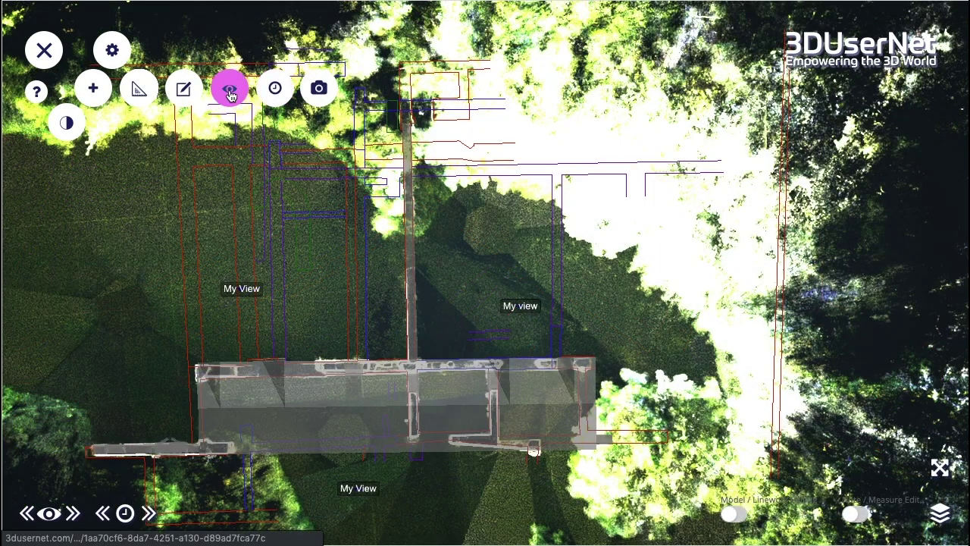
Save the current top-down view of the ruins as a saved view.
{"action": "left_click", "coordinate": [230, 92]}
{"action": "left_click", "coordinate": [359, 331]}
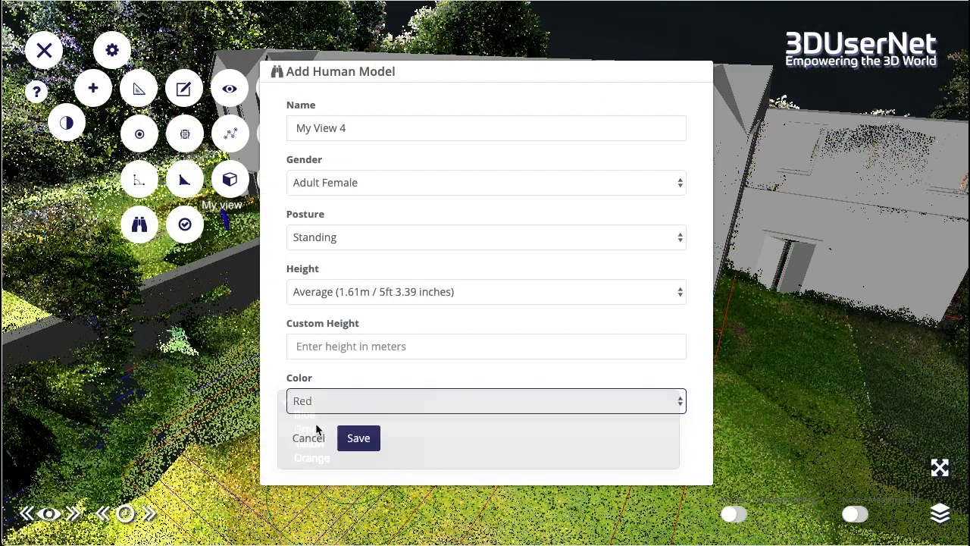
Choose a different colour for the standing adult female human model "My View 4" of average height and save it.
{"action": "left_click", "coordinate": [317, 429]}
{"action": "left_click", "coordinate": [359, 440]}
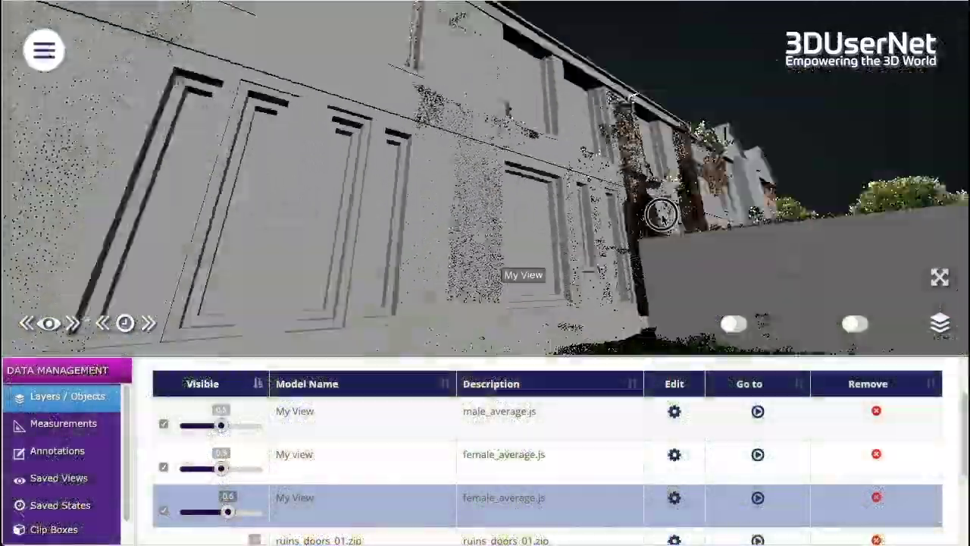
{"action": "scroll", "coordinate": [628, 223], "scroll_direction": "up", "scroll_amount": 3}
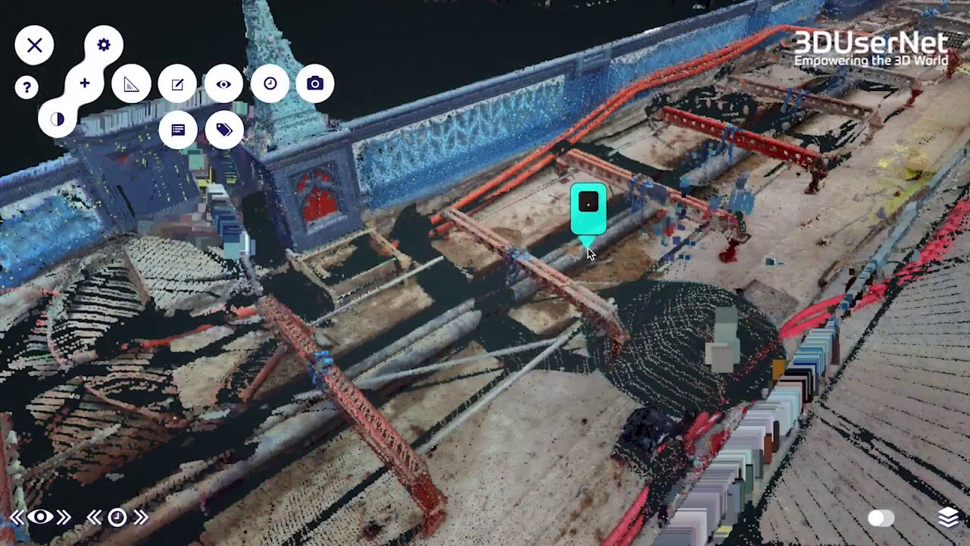
Add a blue note titled "Water Main" with the text "225mm Water Main Pipe" on the pipe beside the bridge parapet.
{"action": "left_click", "coordinate": [588, 251]}
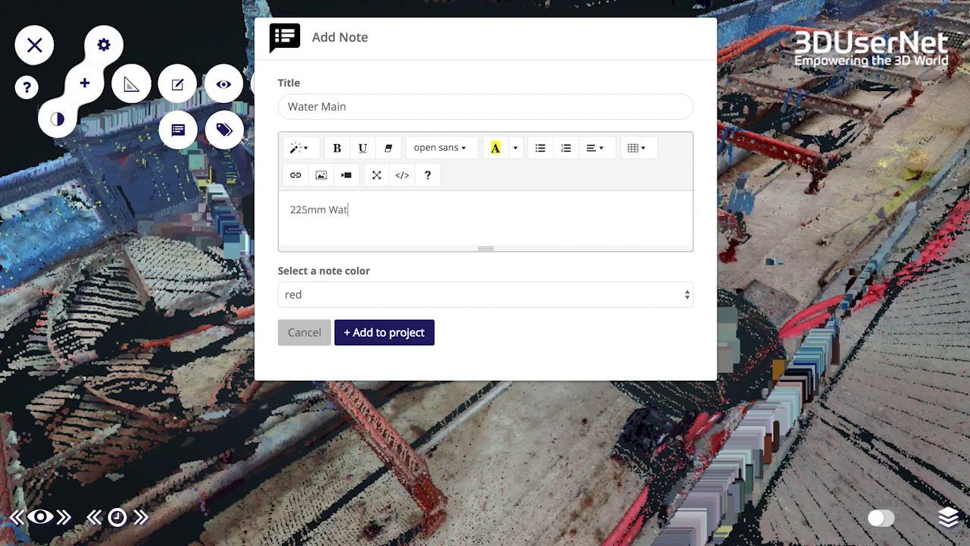
{"action": "left_click", "coordinate": [326, 297]}
{"action": "left_click", "coordinate": [321, 308]}
{"action": "left_click", "coordinate": [381, 335]}
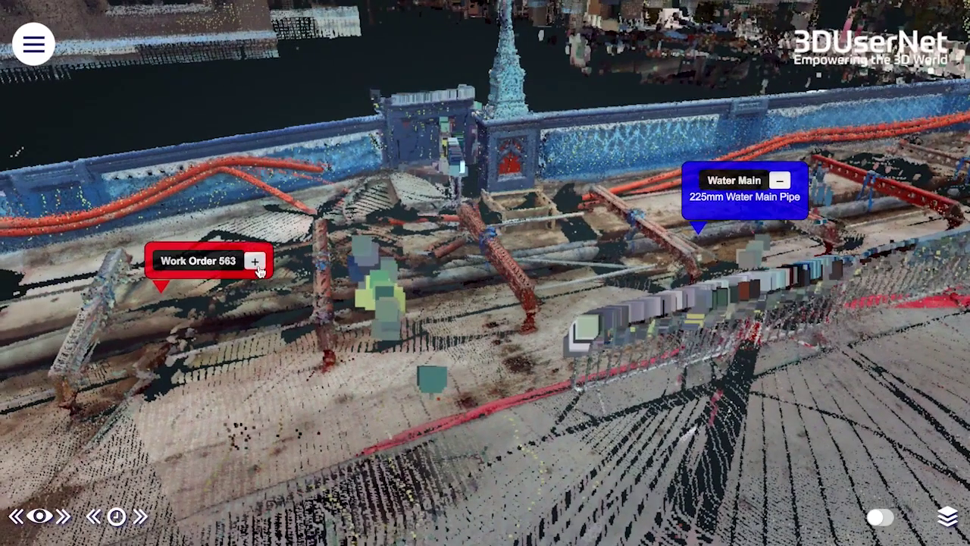
Expand the Work Order 563 note, view its linked Waterproof Membrane image, and expand the Walkover Video note.
{"action": "left_click", "coordinate": [257, 262]}
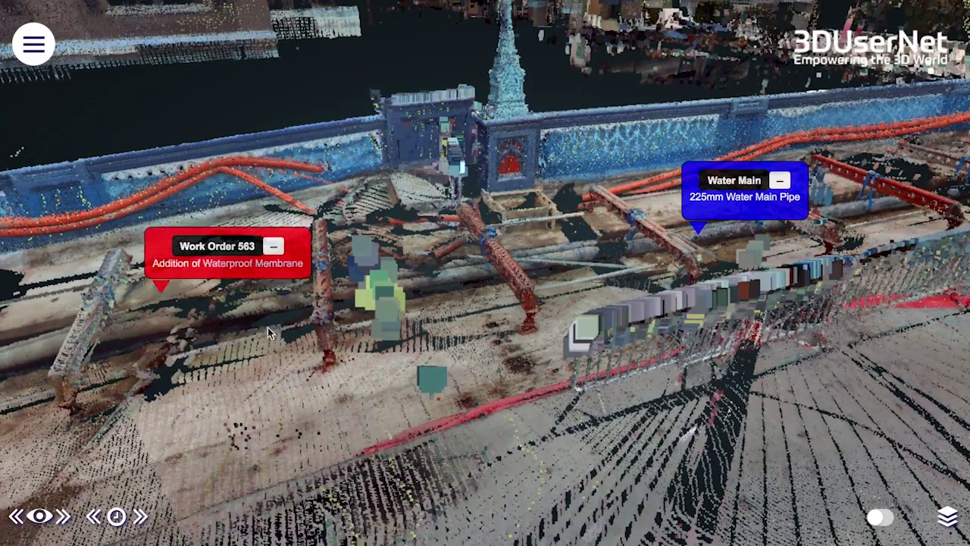
{"action": "left_click", "coordinate": [269, 265]}
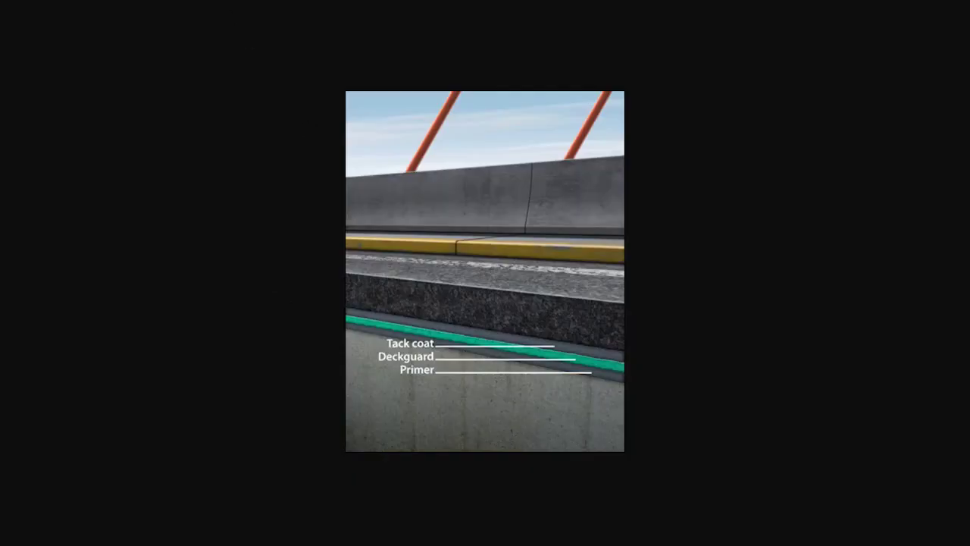
{"action": "left_click", "coordinate": [409, 355]}
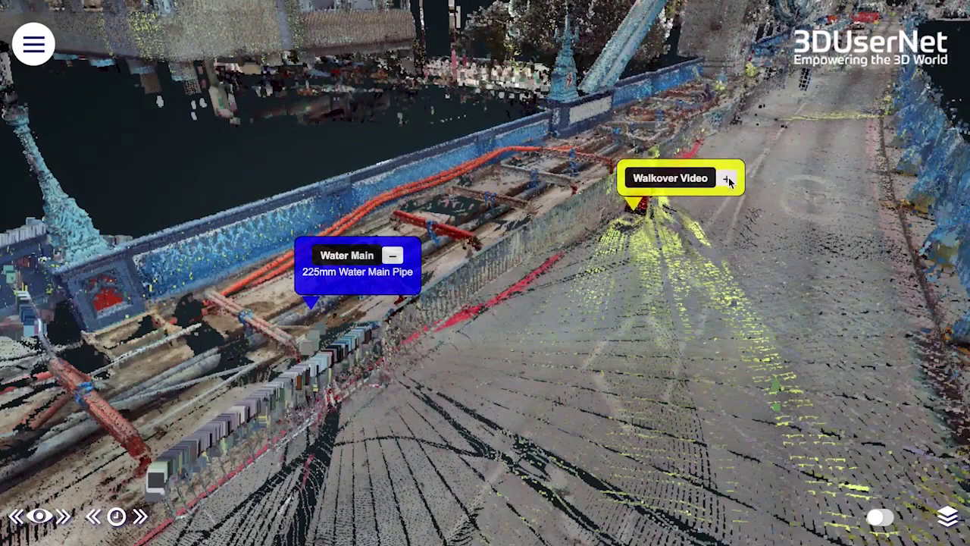
{"action": "left_click", "coordinate": [730, 176]}
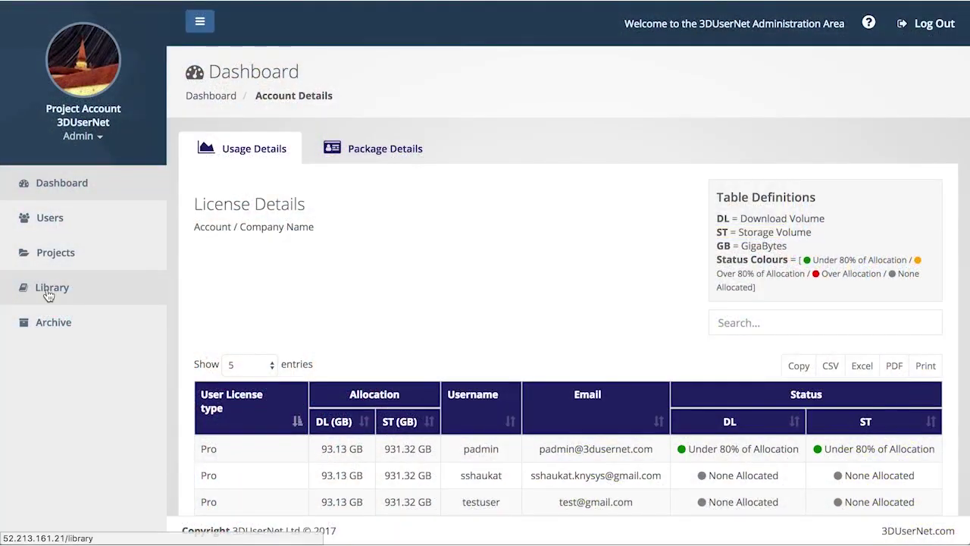
Open the library's DM Test category and review its point clouds.
{"action": "left_click", "coordinate": [49, 291]}
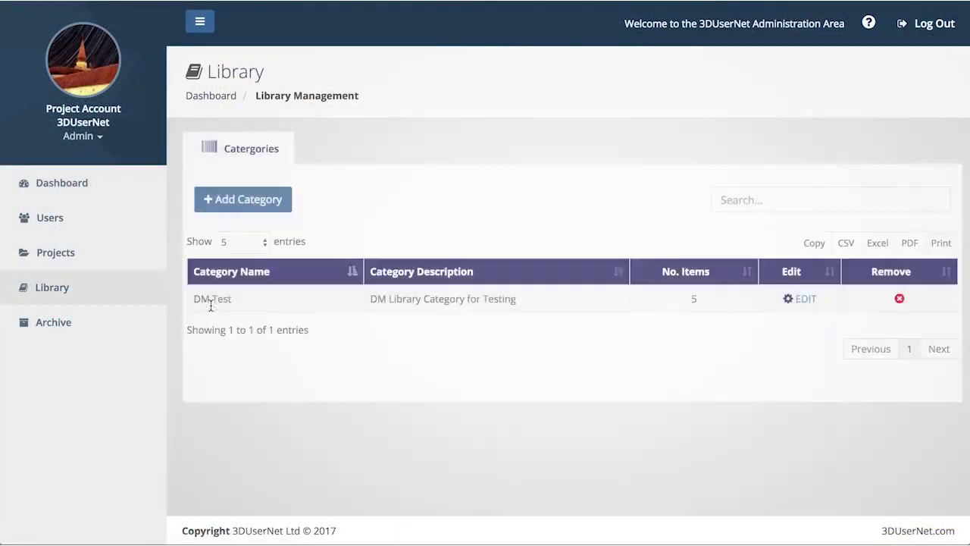
{"action": "left_click", "coordinate": [243, 304]}
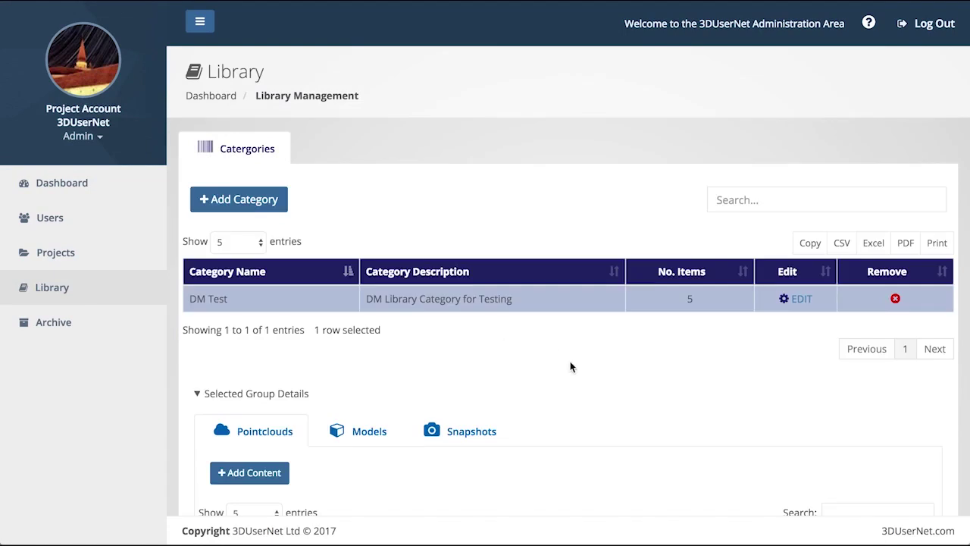
{"action": "scroll", "coordinate": [570, 366], "scroll_direction": "down", "scroll_amount": 3}
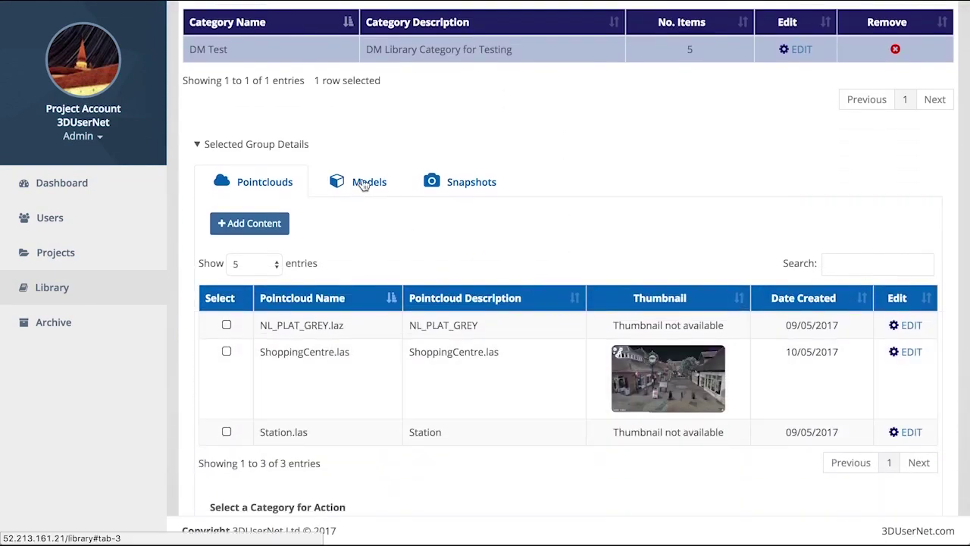
Show the models stored in the library's DM Test category.
{"action": "left_click", "coordinate": [364, 186]}
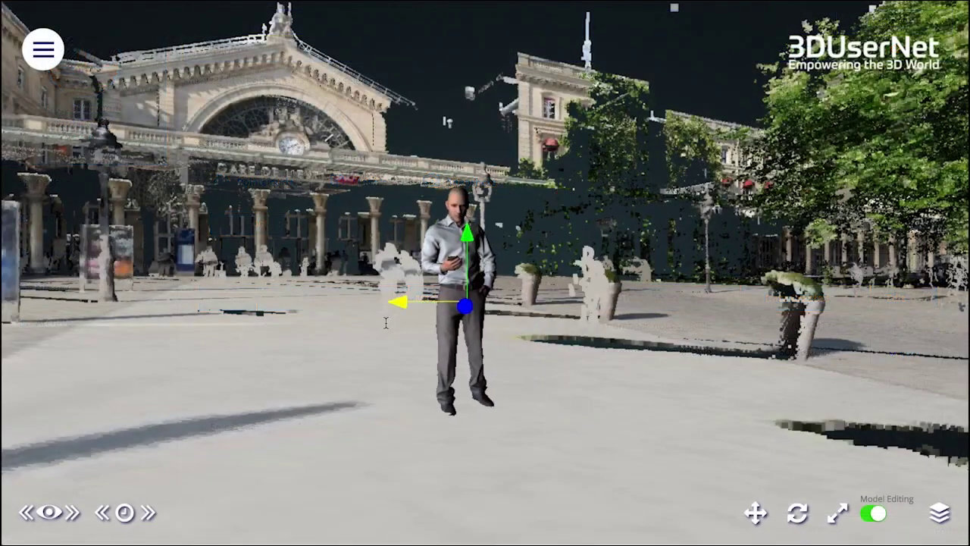
Move the standing man model sideways across the station forecourt and rotate it about its vertical axis.
{"action": "left_click_drag", "start_coordinate": [385, 323], "coordinate": [359, 322]}
{"action": "left_click", "coordinate": [797, 513]}
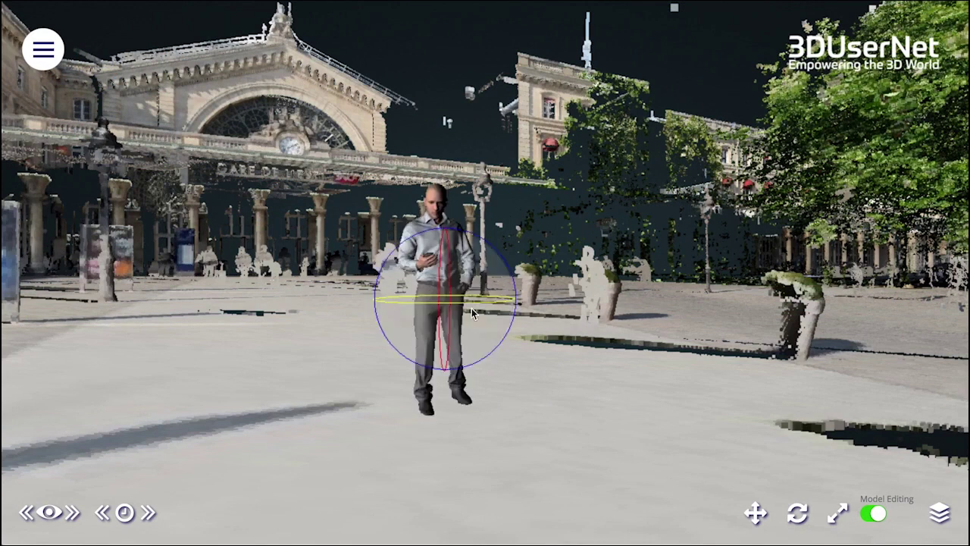
{"action": "left_click_drag", "start_coordinate": [501, 300], "coordinate": [598, 303]}
{"action": "left_click_drag", "start_coordinate": [457, 305], "coordinate": [485, 303]}
{"action": "left_click_drag", "start_coordinate": [485, 303], "coordinate": [515, 300]}
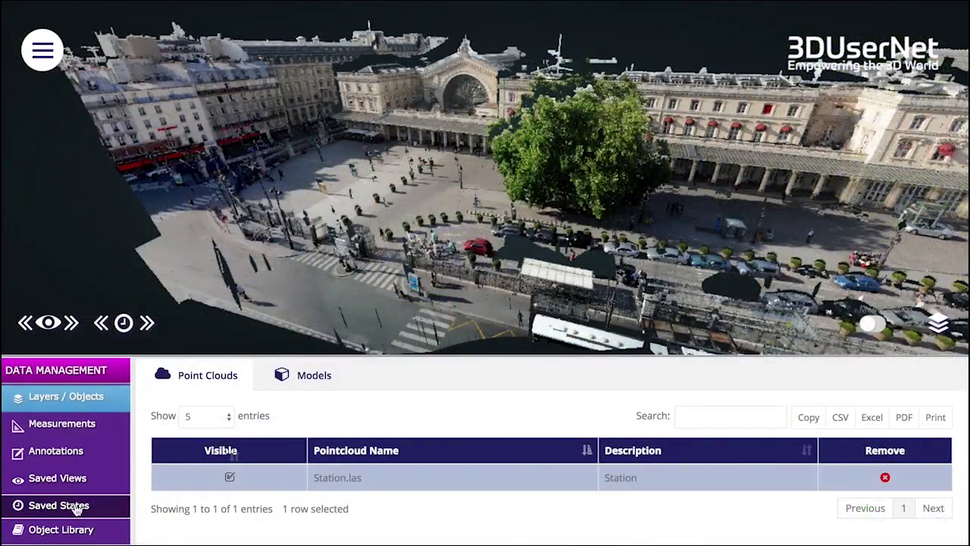
Open the Station project's saved states list and review the guest invitation option for State 01.
{"action": "left_click", "coordinate": [78, 510]}
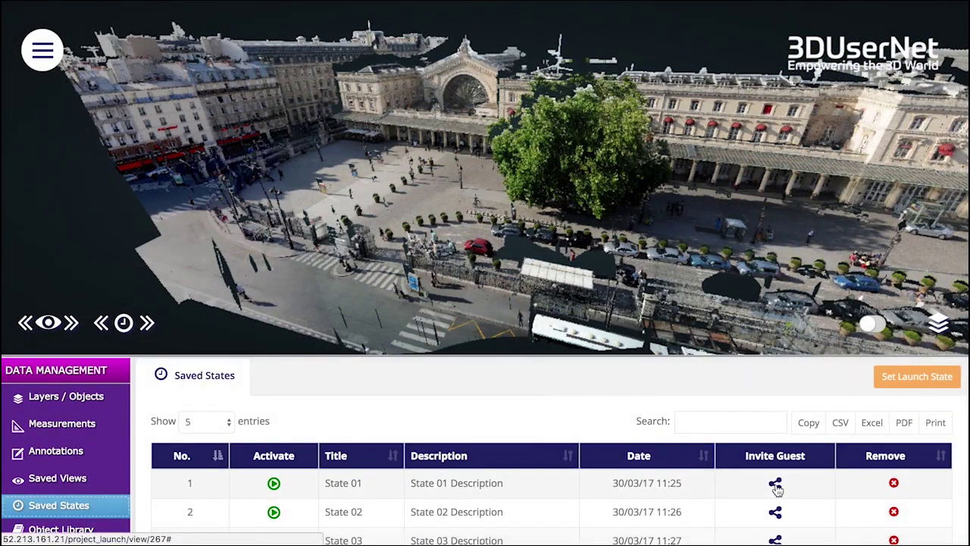
{"action": "left_click", "coordinate": [862, 495]}
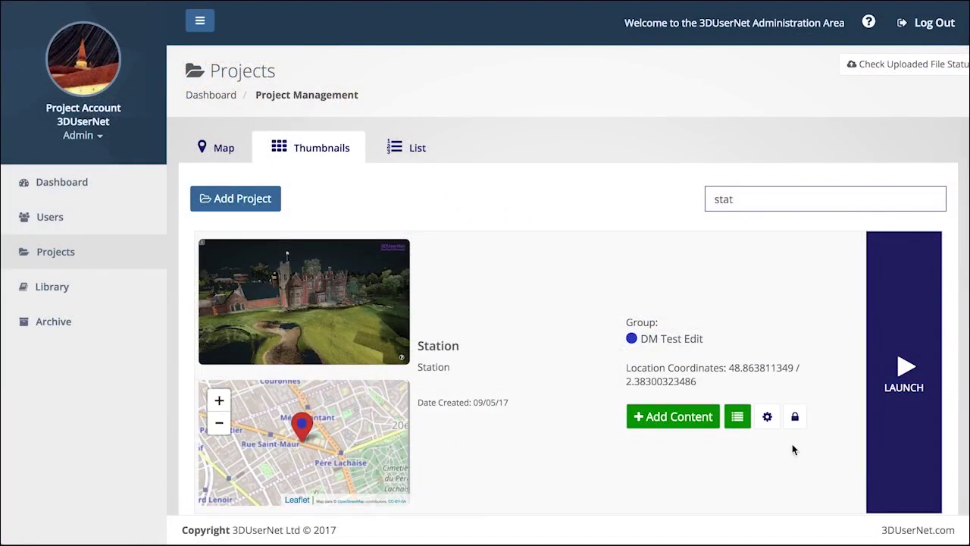
Edit the Station project's settings to change its access from private to public, and update the project.
{"action": "left_click", "coordinate": [767, 417]}
{"action": "scroll", "coordinate": [567, 334], "scroll_direction": "down", "scroll_amount": 3}
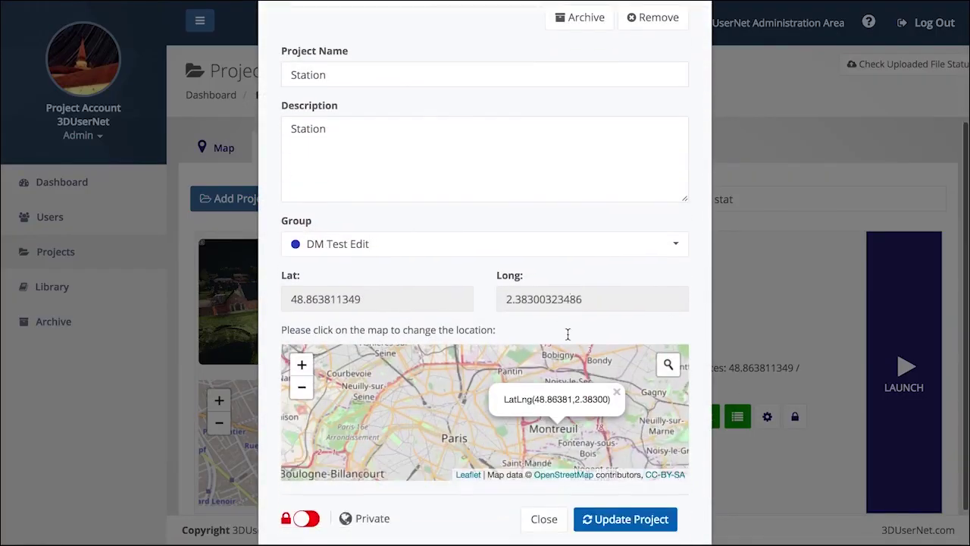
{"action": "left_click_drag", "start_coordinate": [499, 400], "coordinate": [455, 443]}
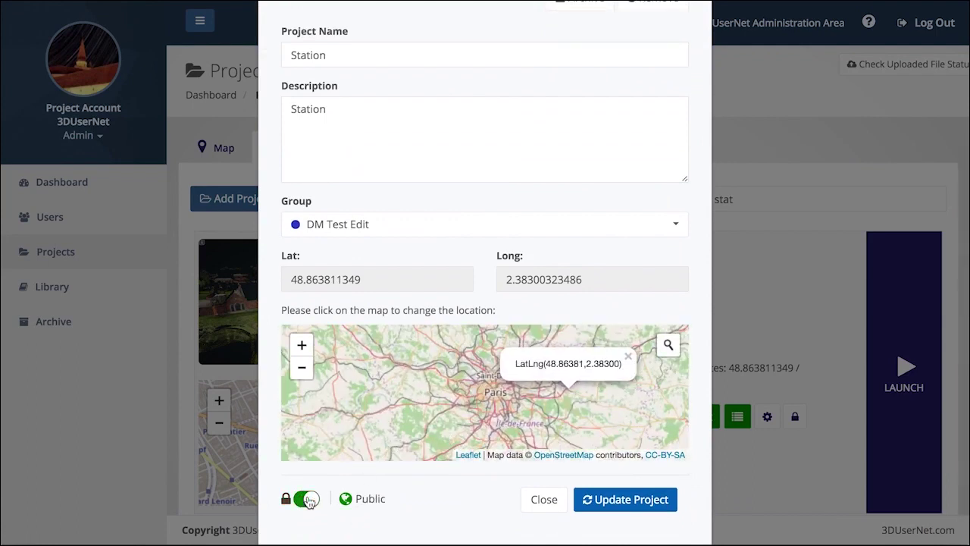
{"action": "left_click", "coordinate": [633, 500]}
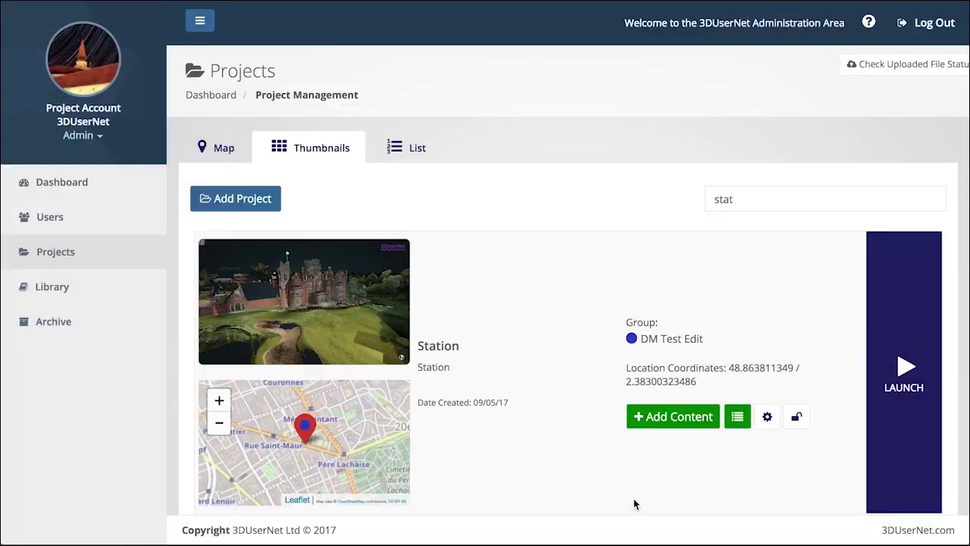
View the Station project's public link, select the whole URL, and close the link window.
{"action": "left_click", "coordinate": [796, 416]}
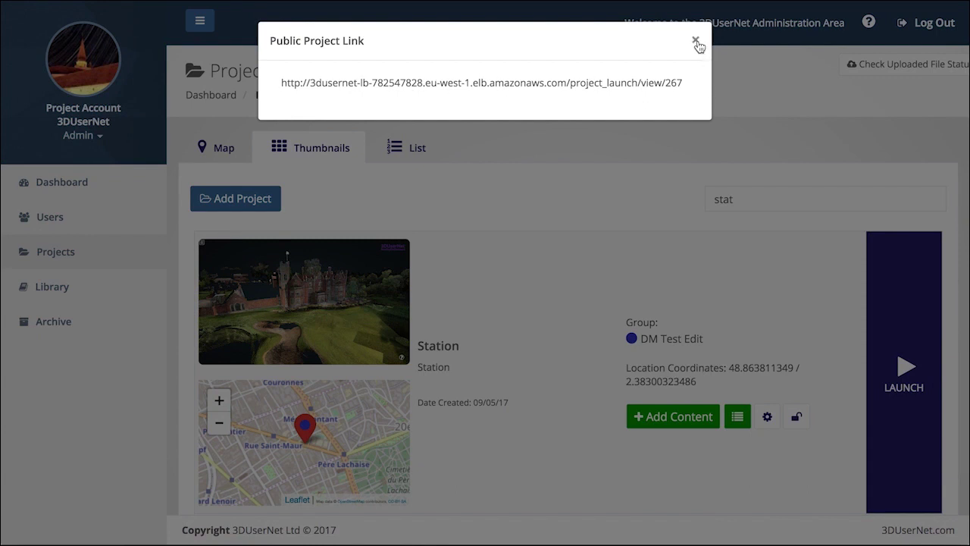
{"action": "left_click_drag", "start_coordinate": [685, 83], "coordinate": [278, 82]}
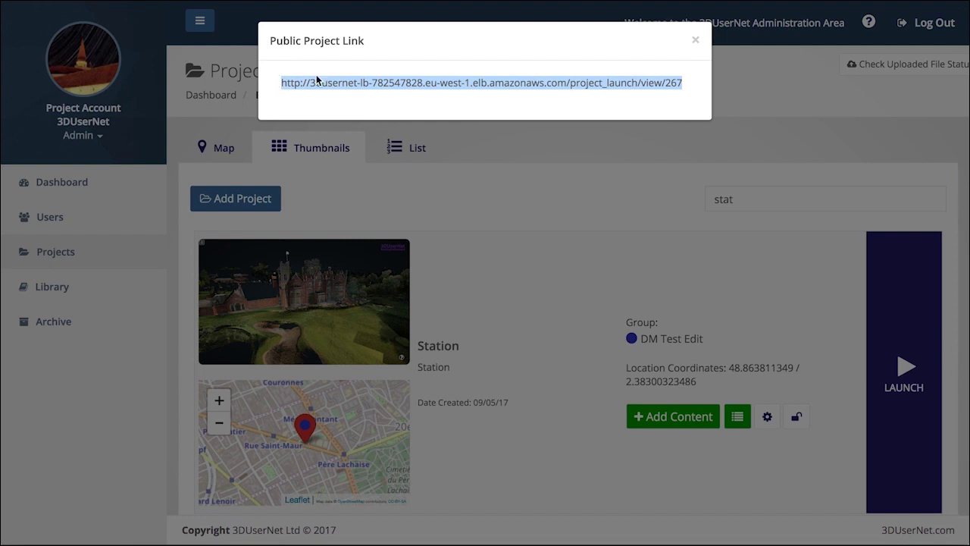
{"action": "left_click", "coordinate": [696, 41]}
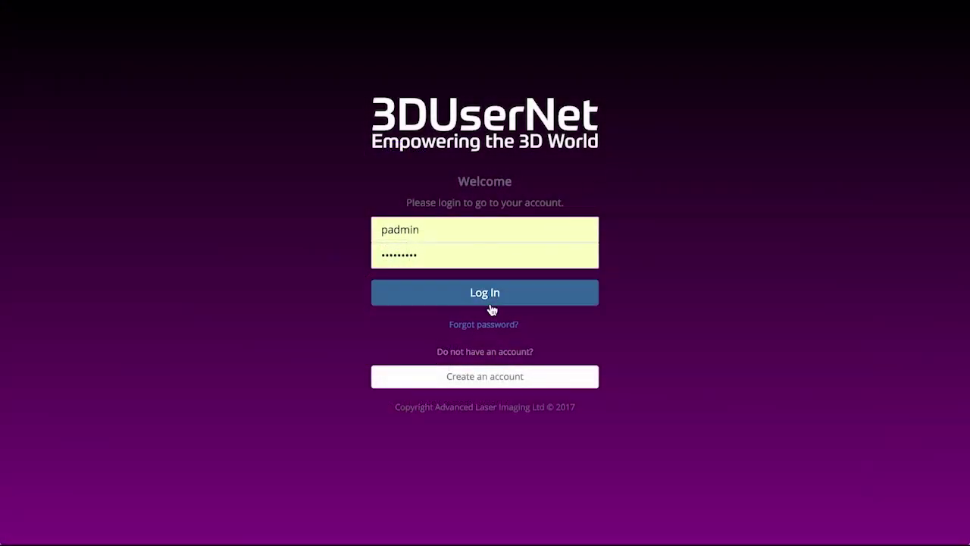
Log in to the administration area and look through the Users, Library and Archive pages.
{"action": "left_click", "coordinate": [490, 301]}
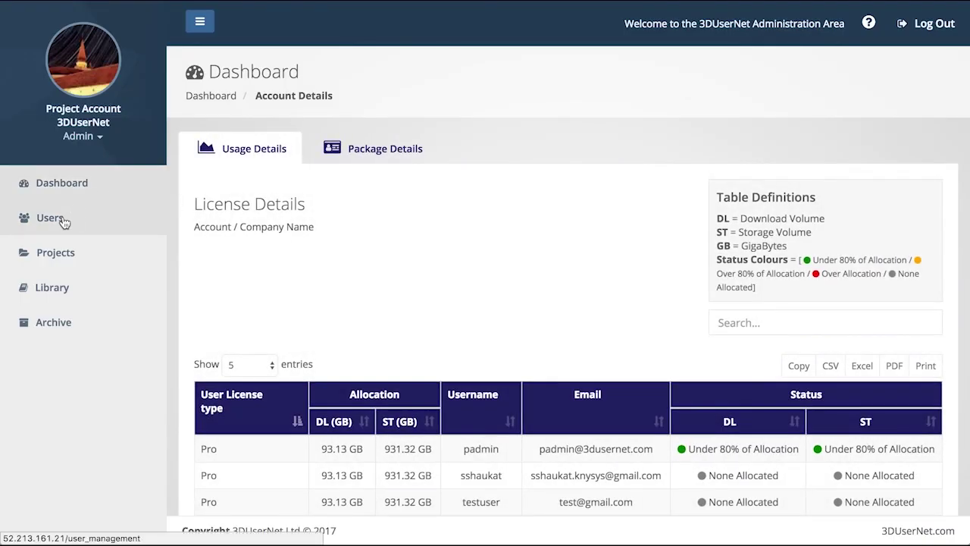
{"action": "left_click", "coordinate": [65, 222]}
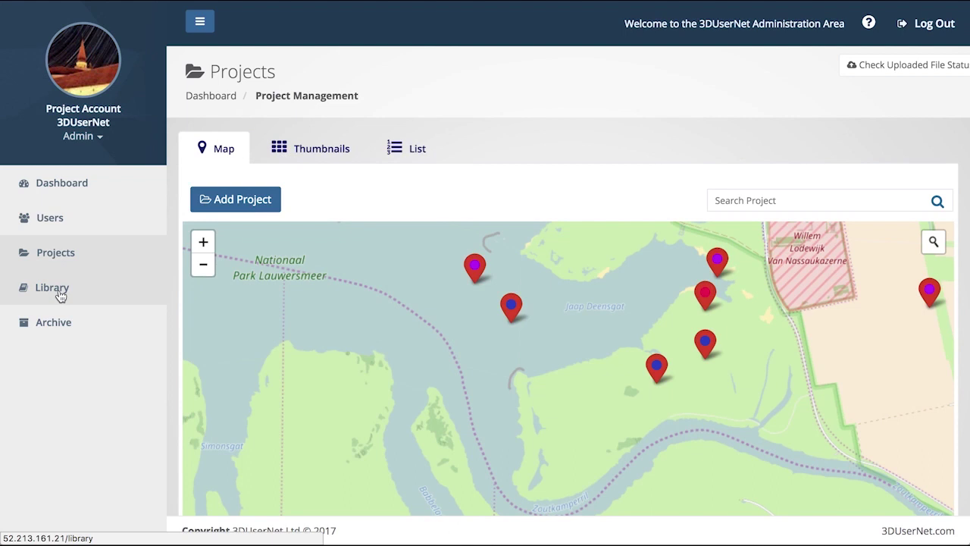
{"action": "left_click", "coordinate": [60, 293]}
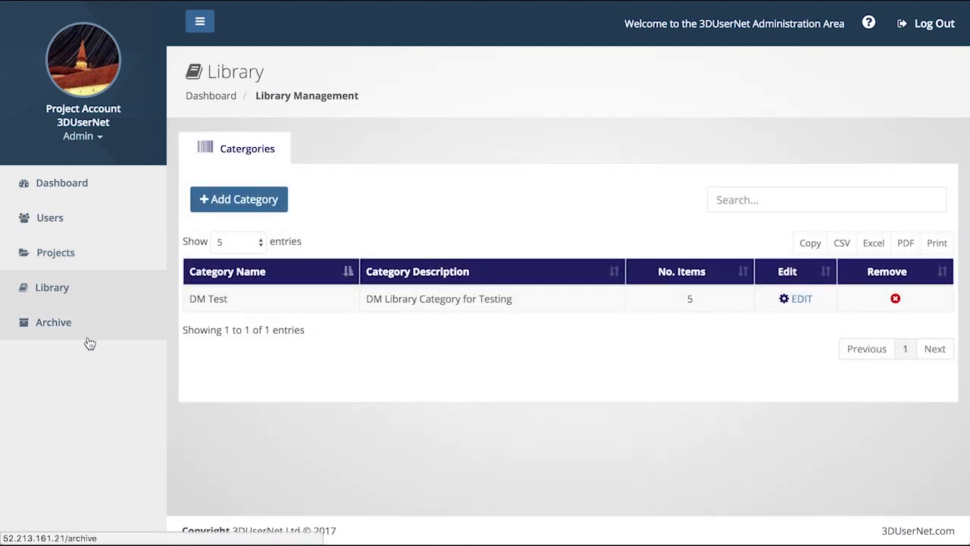
{"action": "left_click", "coordinate": [67, 332]}
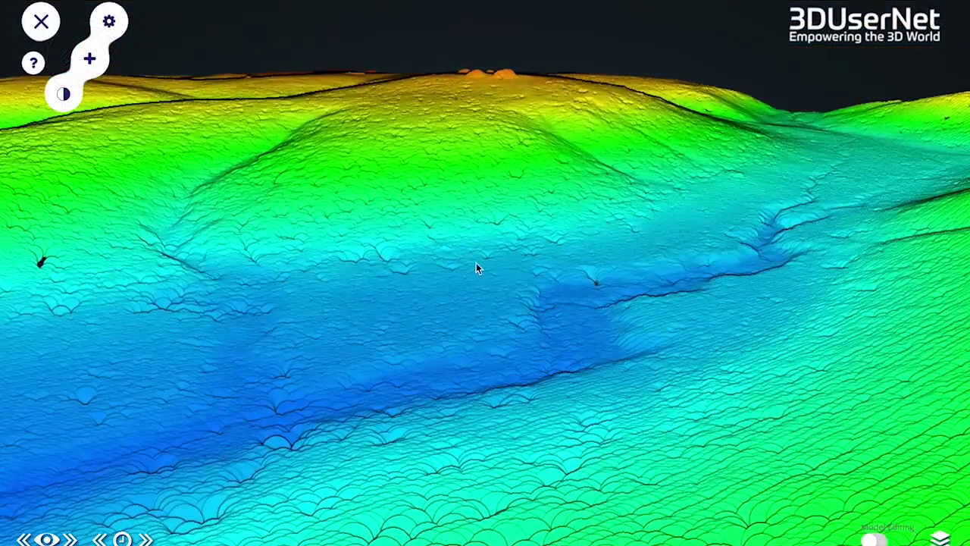
{"action": "left_click_drag", "start_coordinate": [476, 269], "coordinate": [565, 310]}
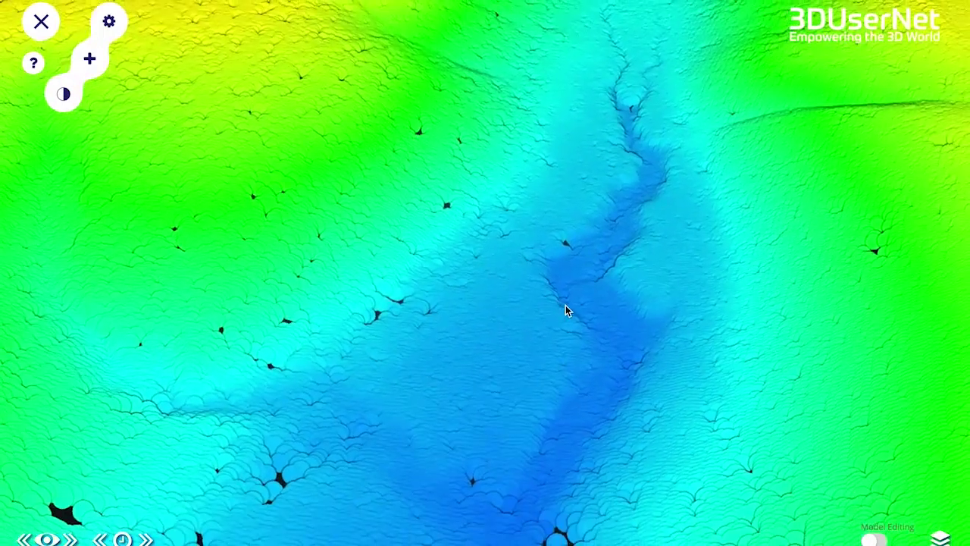